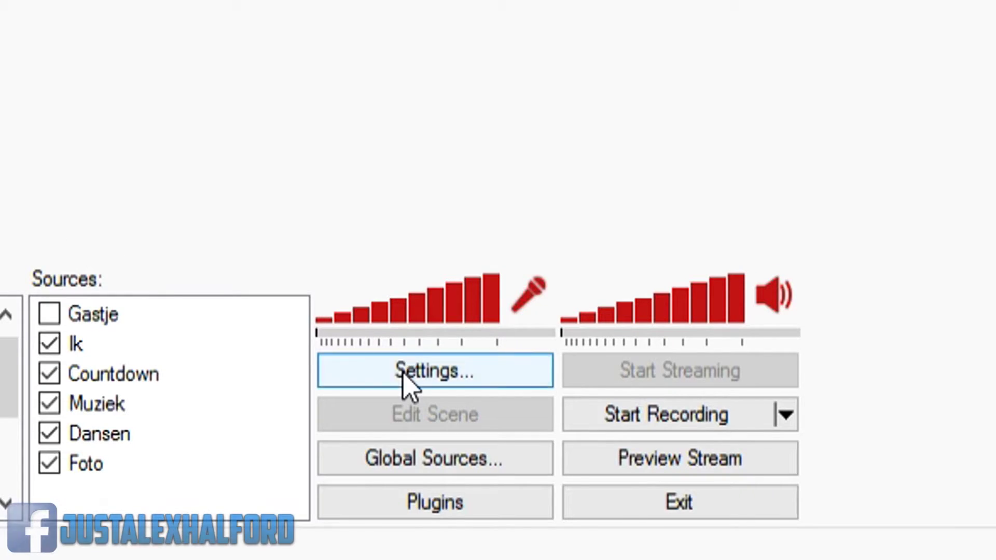
Switch OBS settings to the Streamen profile and show the Encoding options.
{"action": "left_click", "coordinate": [403, 375]}
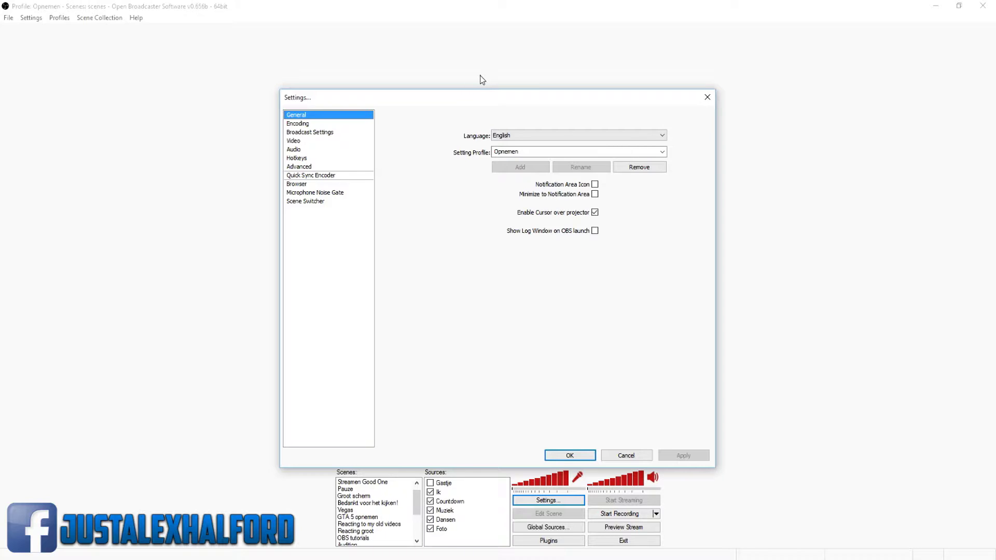
{"action": "left_click", "coordinate": [529, 152]}
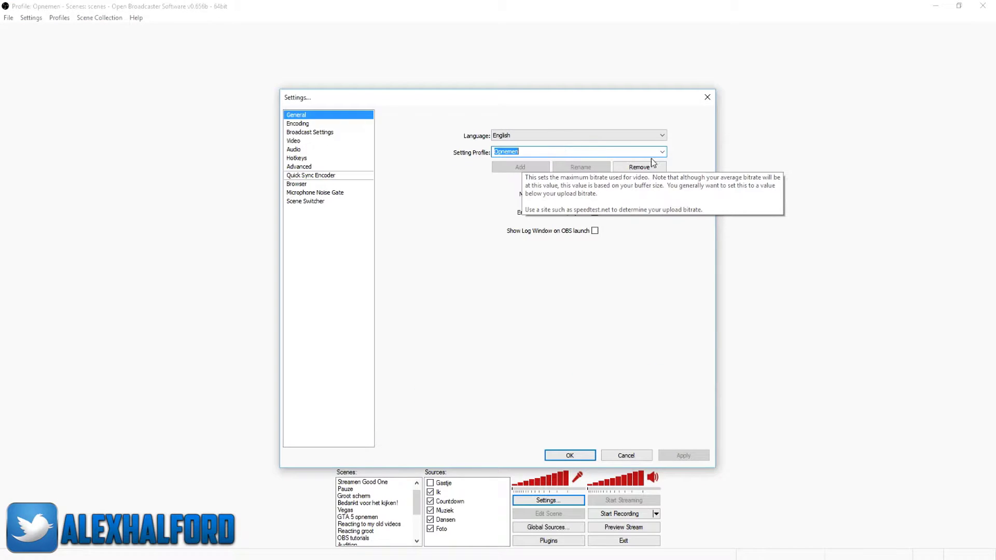
{"action": "left_click", "coordinate": [662, 151]}
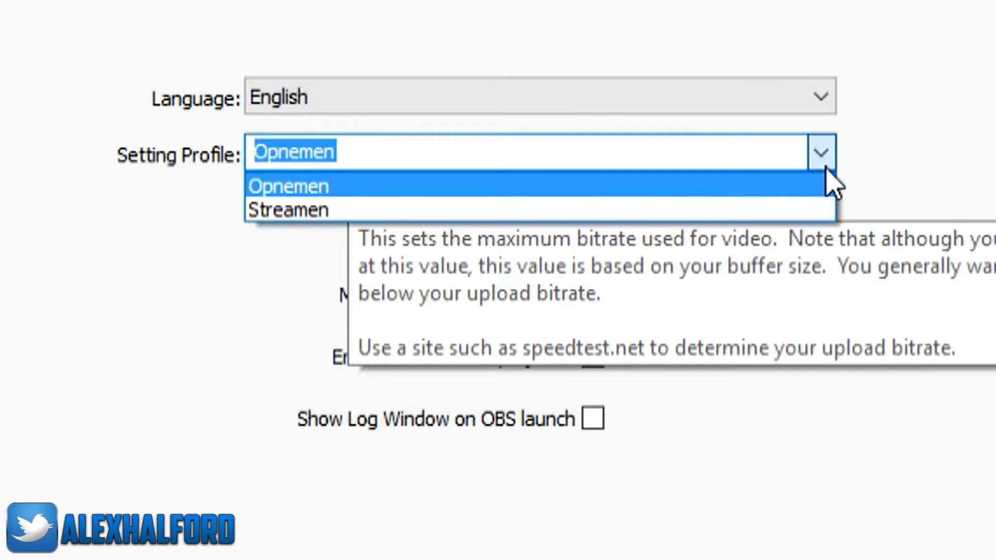
{"action": "left_click", "coordinate": [505, 168]}
{"action": "left_click", "coordinate": [351, 123]}
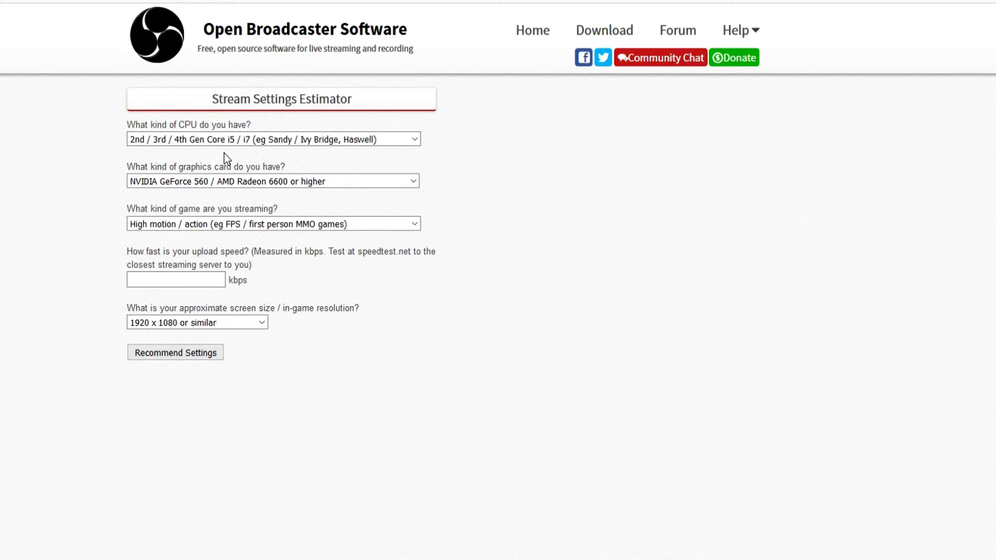
Keep the current CPU, pick the mobile GeForce/Radeon/APU graphics option, and keep High motion games.
{"action": "left_click", "coordinate": [234, 141]}
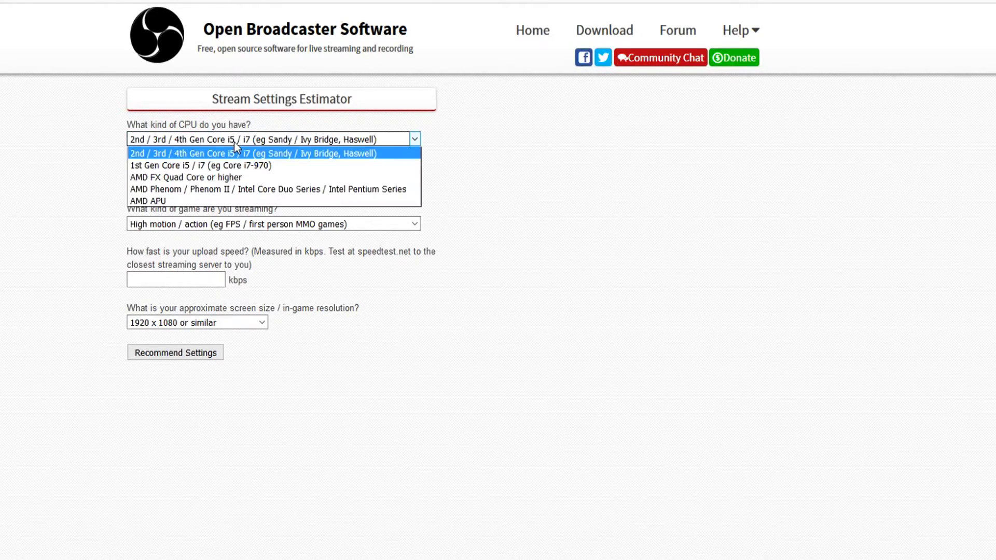
{"action": "left_click", "coordinate": [234, 141]}
{"action": "left_click", "coordinate": [255, 145]}
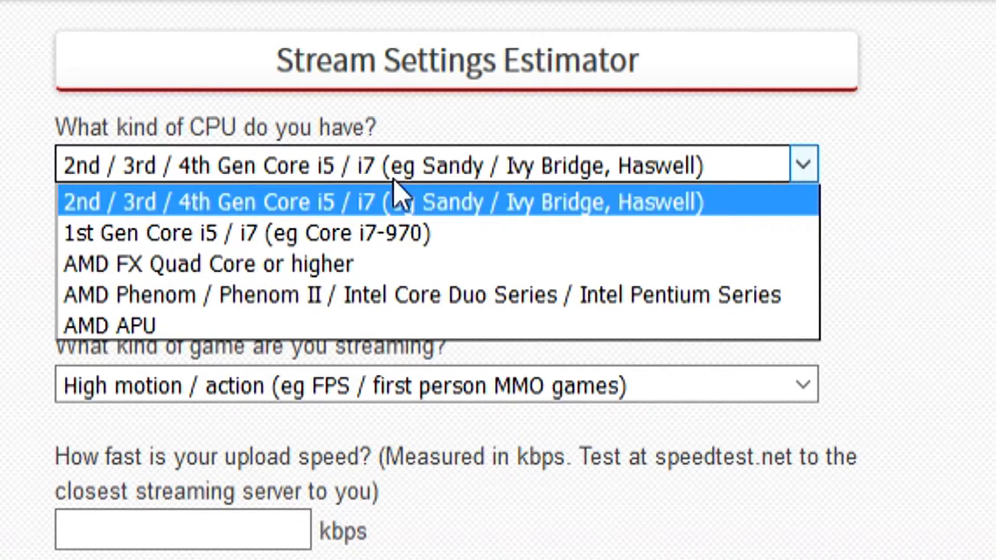
{"action": "left_click", "coordinate": [404, 205]}
{"action": "left_click", "coordinate": [319, 274]}
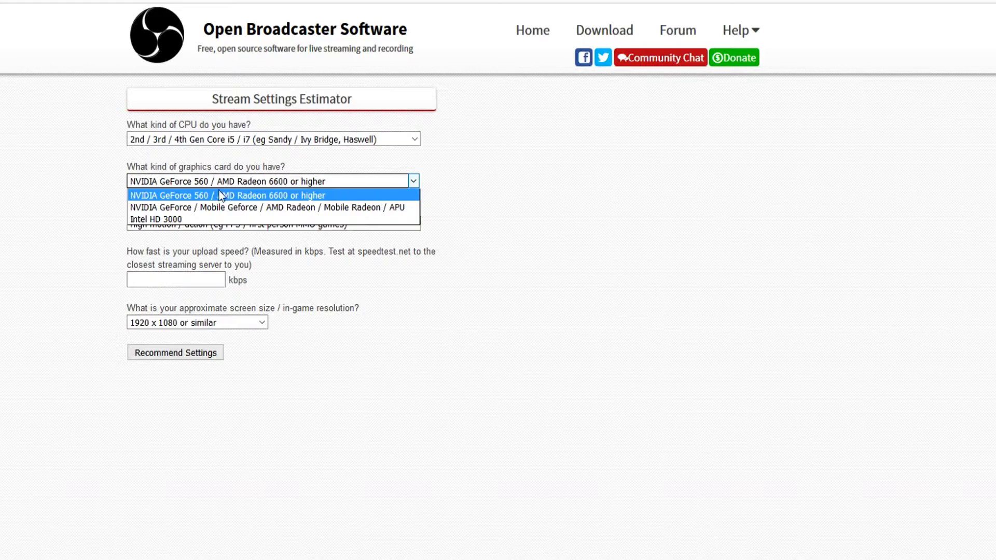
{"action": "left_click", "coordinate": [192, 208]}
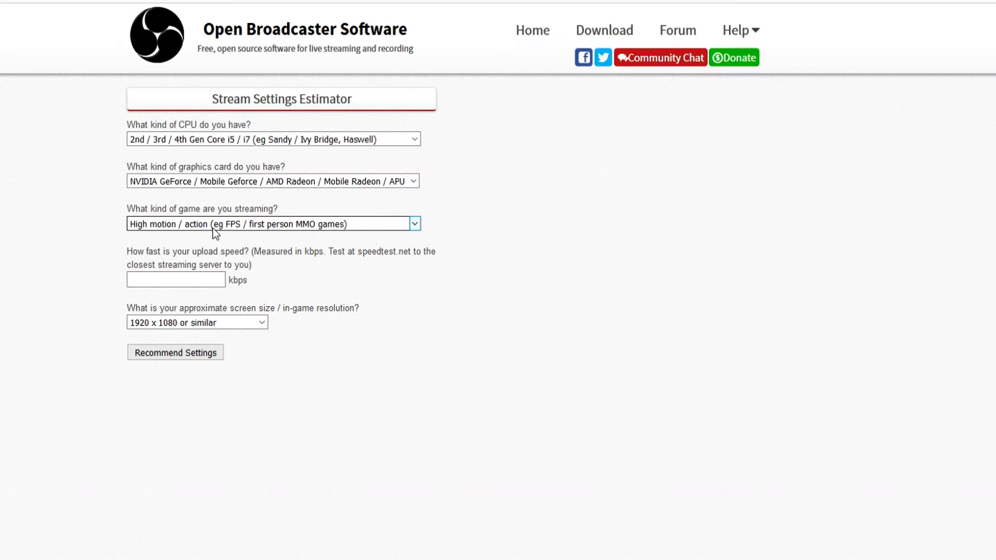
{"action": "left_click", "coordinate": [213, 228]}
{"action": "left_click", "coordinate": [206, 237]}
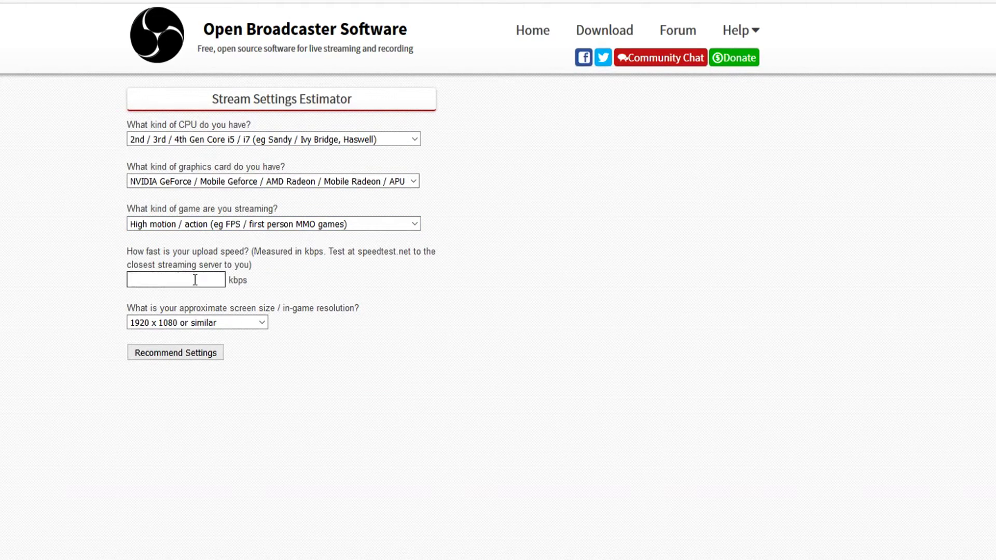
Enter an upload speed of 4500 kbps and request the recommended settings.
{"action": "left_click", "coordinate": [196, 280]}
{"action": "type", "text": "45"}
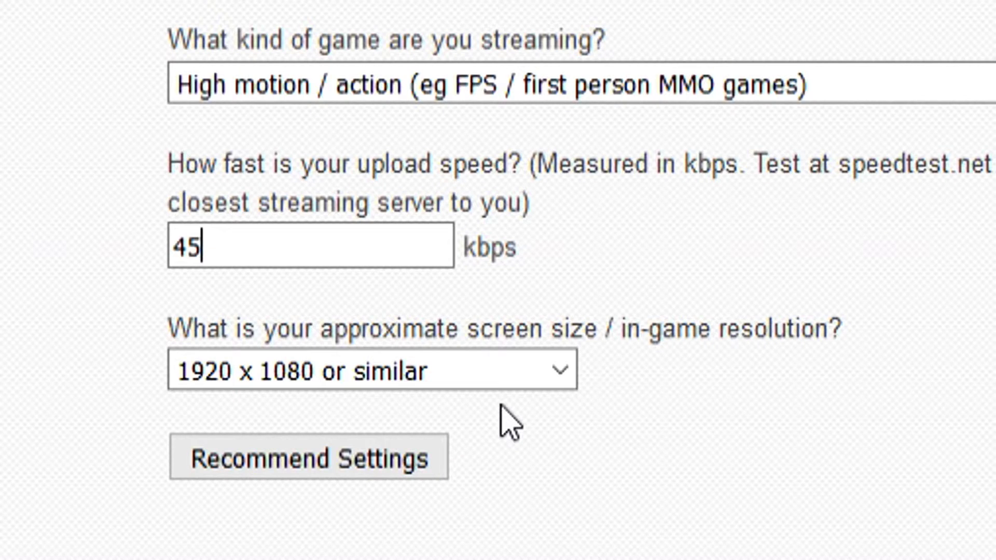
{"action": "type", "text": "00"}
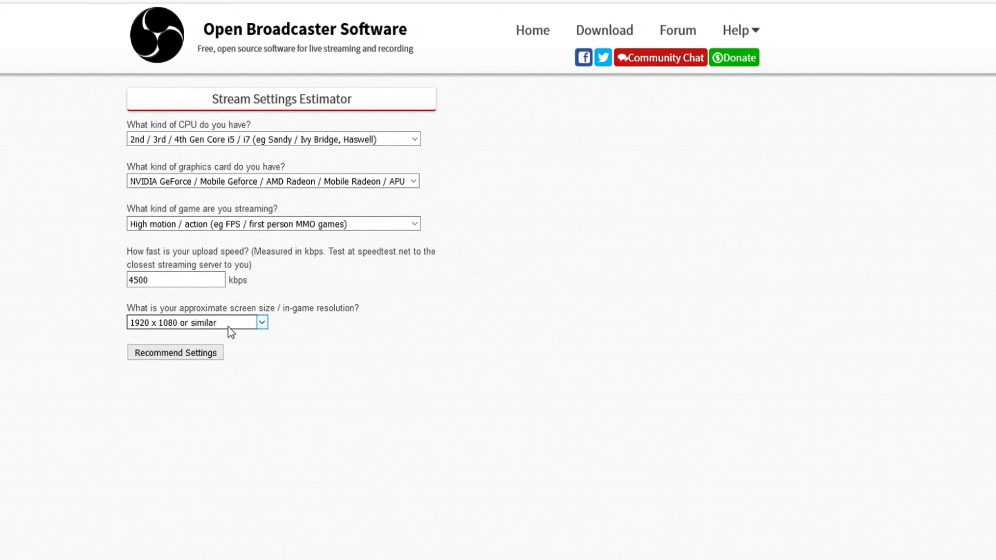
{"action": "left_click", "coordinate": [195, 355]}
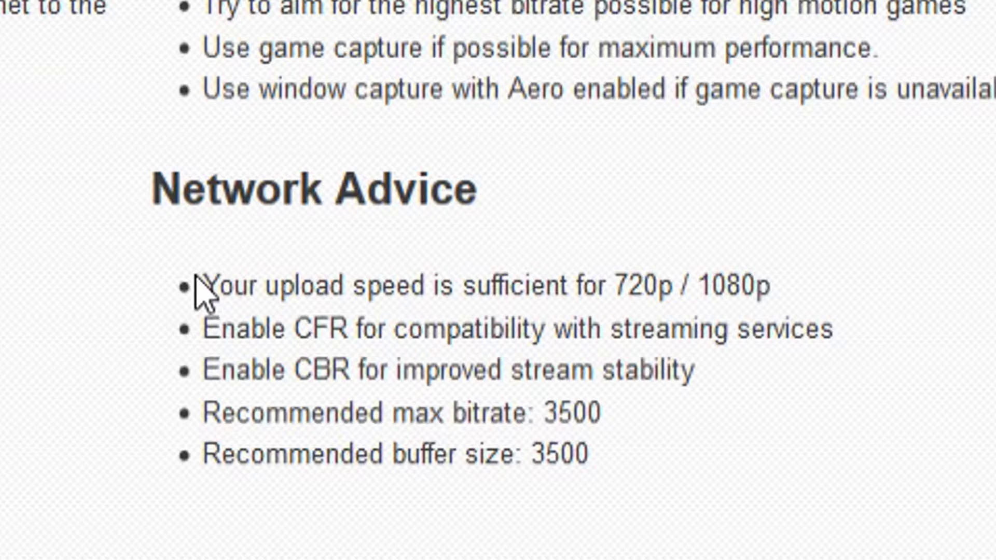
Review the Network Advice recommendations: 30 FPS, CBR, max bitrate 3500, buffer size 3500.
{"action": "left_click_drag", "start_coordinate": [197, 285], "coordinate": [640, 493]}
{"action": "left_click", "coordinate": [693, 469]}
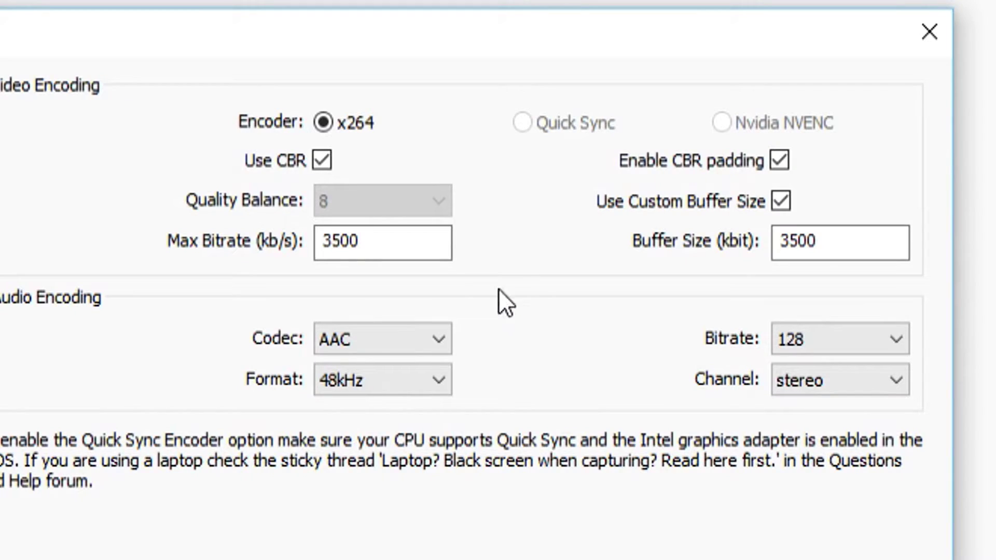
Keep CBR and custom buffer on with max bitrate and buffer size 3500, audio bitrate 128.
{"action": "left_click", "coordinate": [349, 251]}
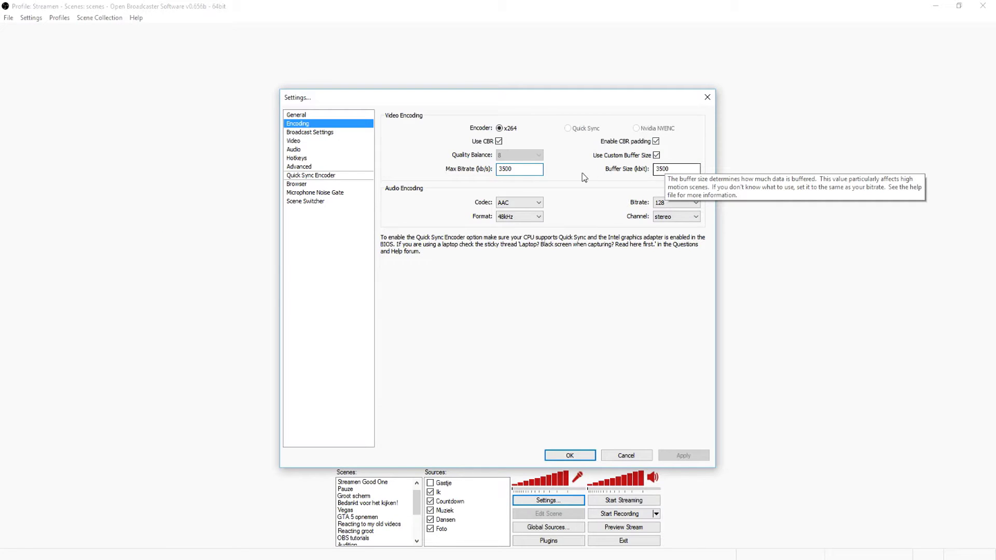
{"action": "left_click", "coordinate": [499, 142]}
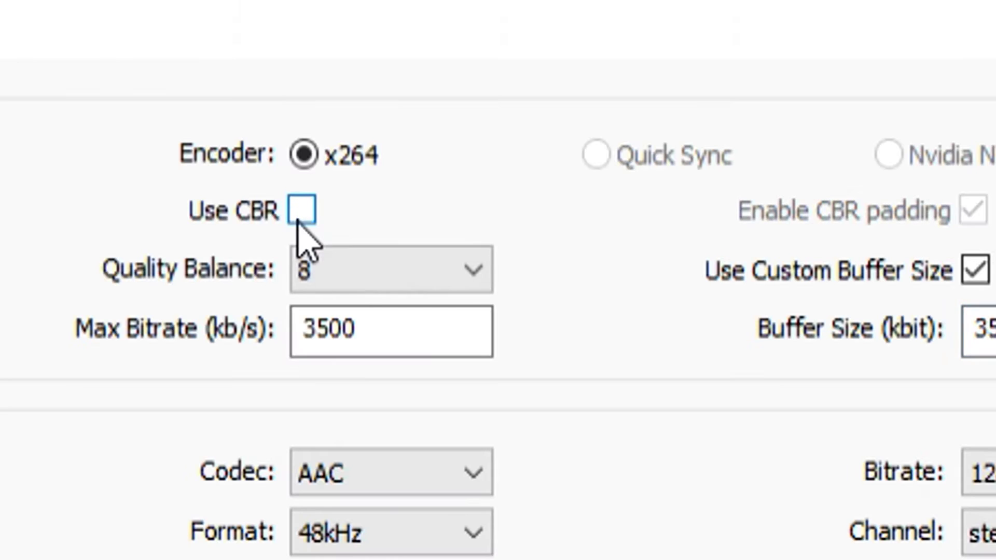
{"action": "left_click", "coordinate": [302, 213]}
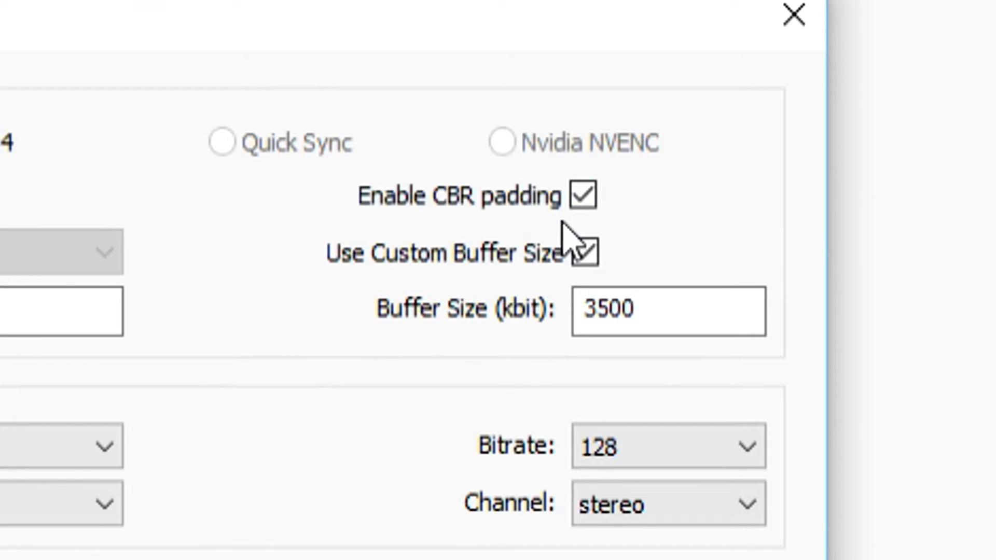
{"action": "left_click", "coordinate": [495, 228]}
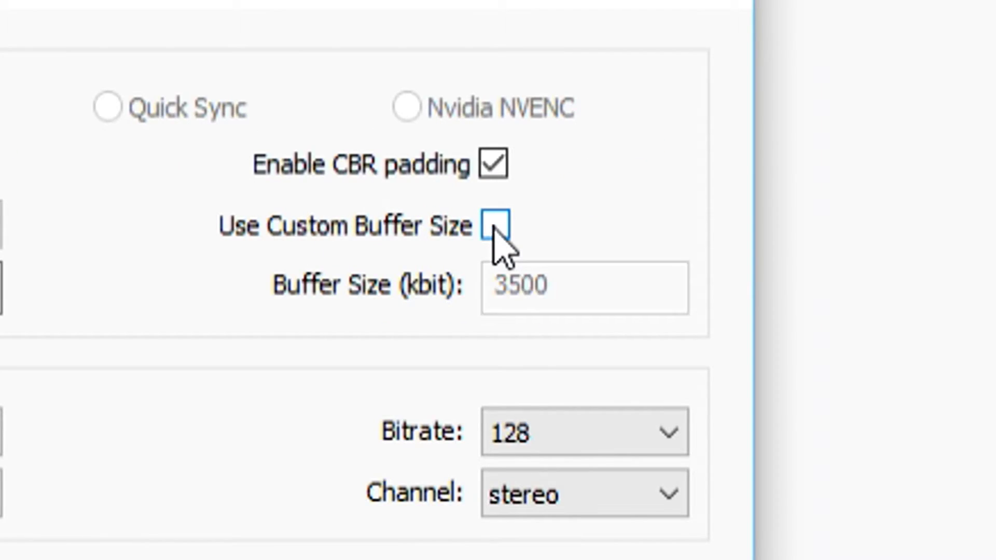
{"action": "left_click", "coordinate": [495, 226]}
{"action": "left_click", "coordinate": [552, 287]}
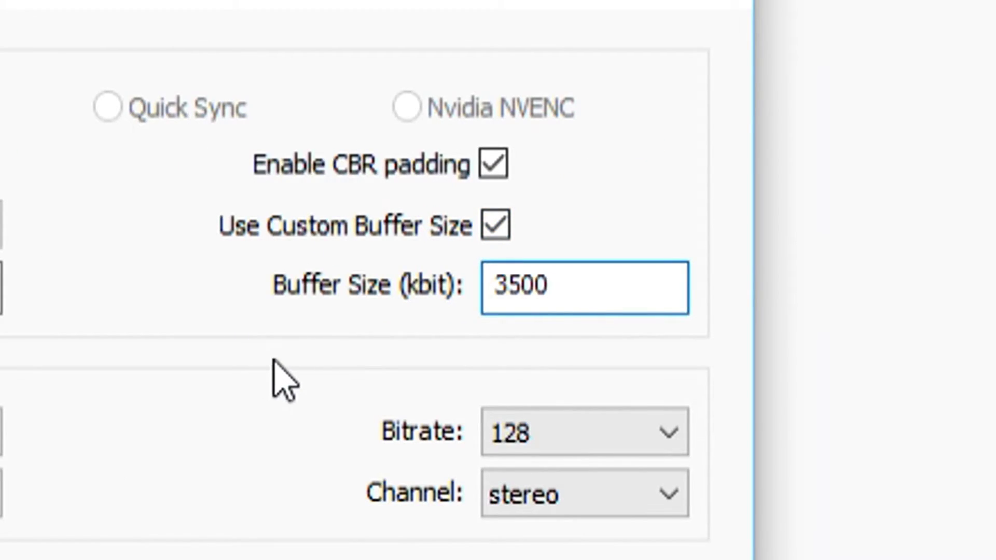
{"action": "left_click", "coordinate": [596, 431]}
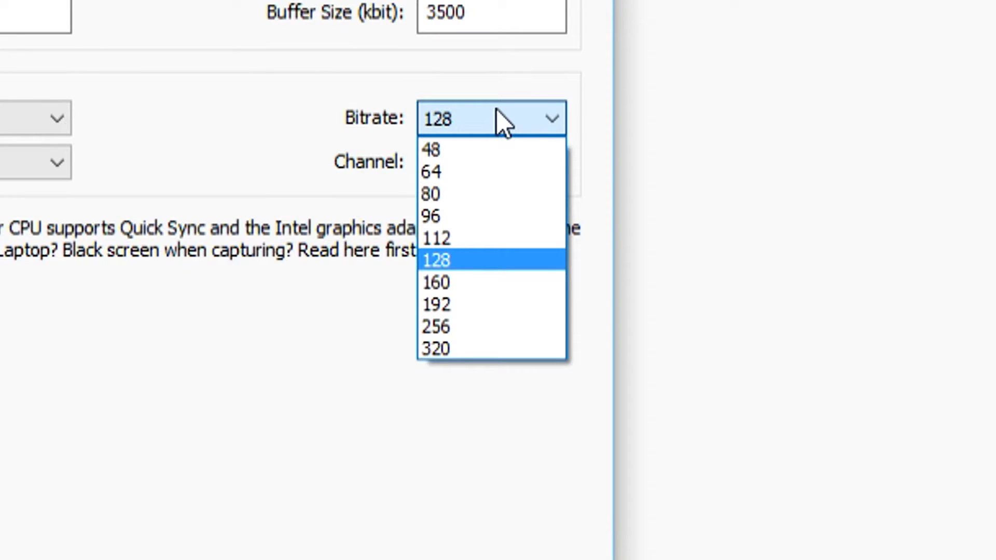
{"action": "left_click", "coordinate": [481, 259]}
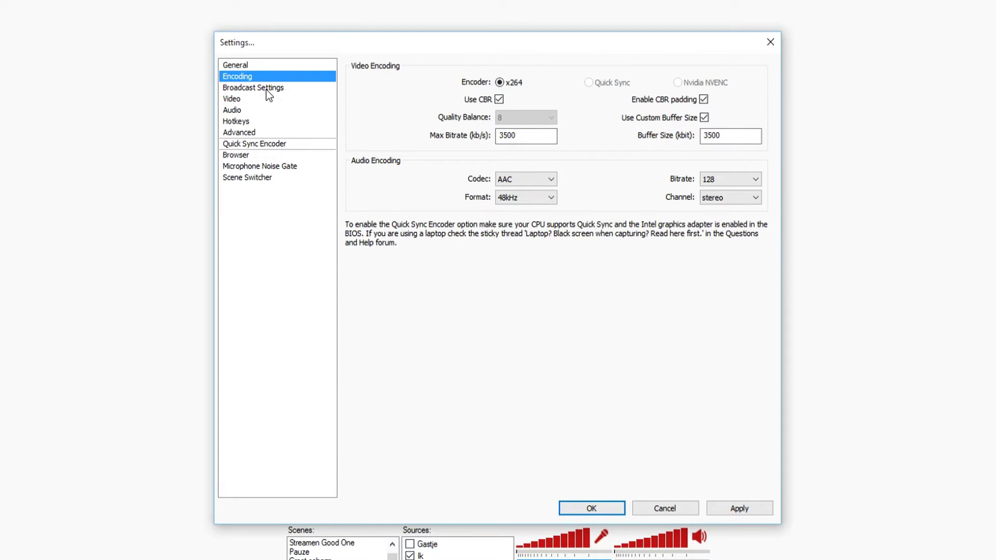
Set the streaming service to Twitch and paste in the stream key.
{"action": "left_click", "coordinate": [268, 89]}
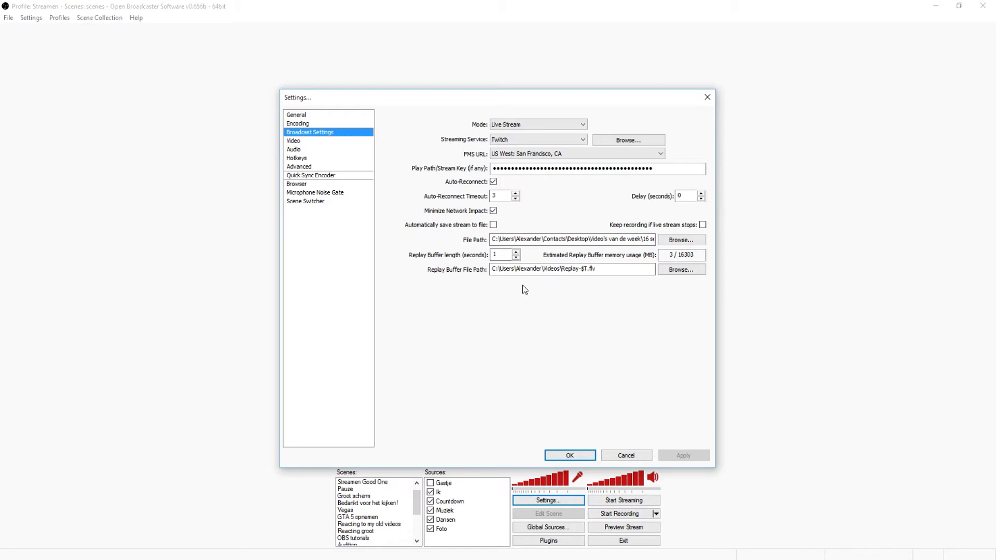
{"action": "left_click", "coordinate": [518, 139]}
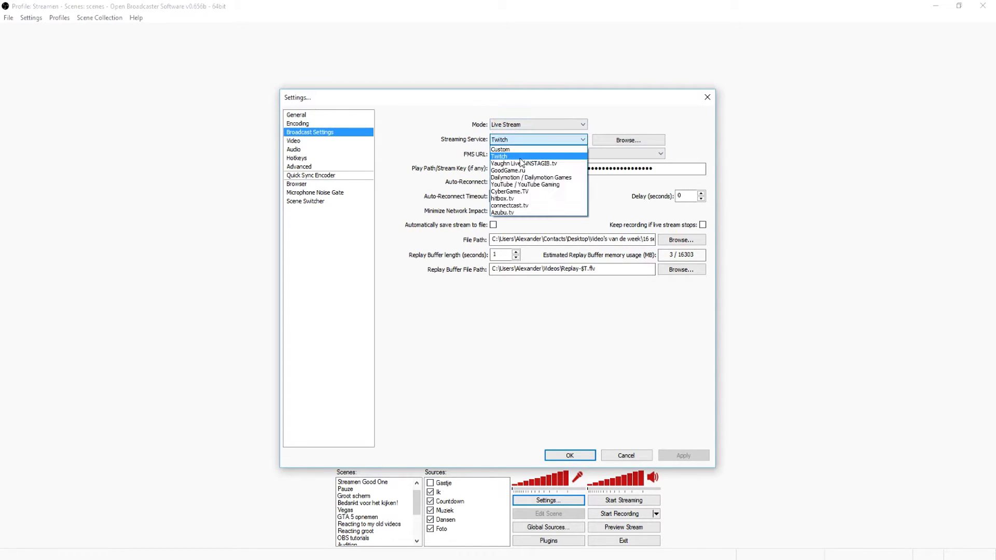
{"action": "left_click", "coordinate": [520, 157]}
{"action": "left_click", "coordinate": [509, 168]}
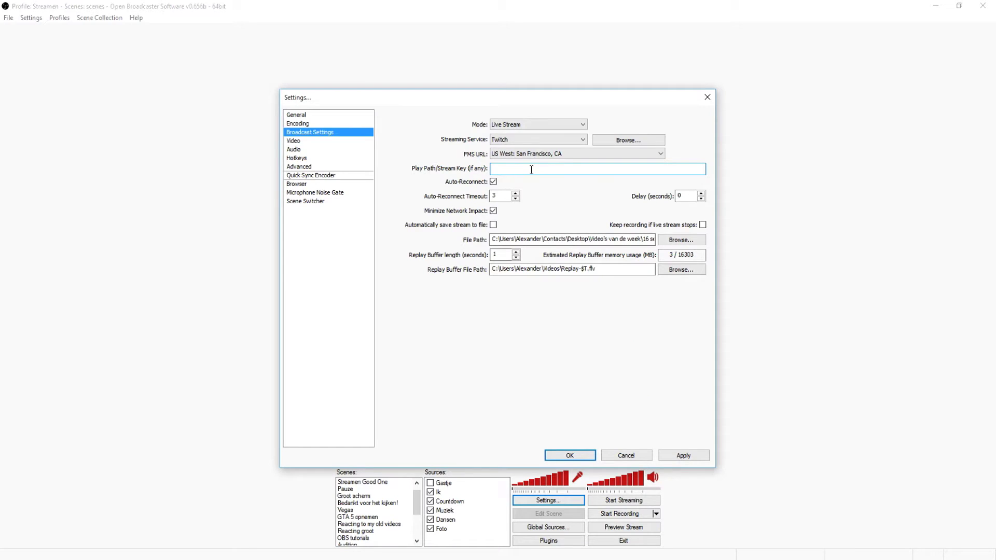
{"action": "key", "text": "ctrl+v"}
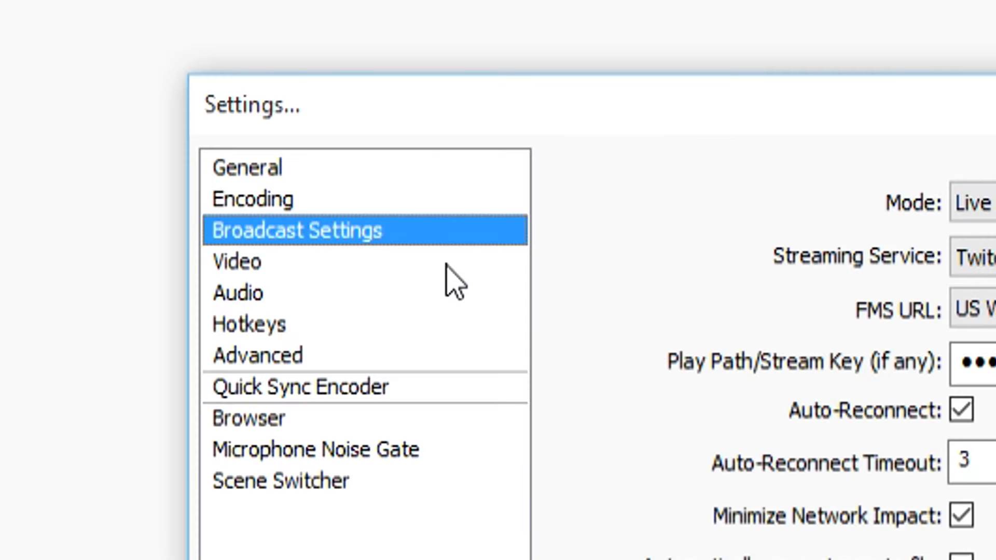
{"action": "left_click", "coordinate": [447, 265]}
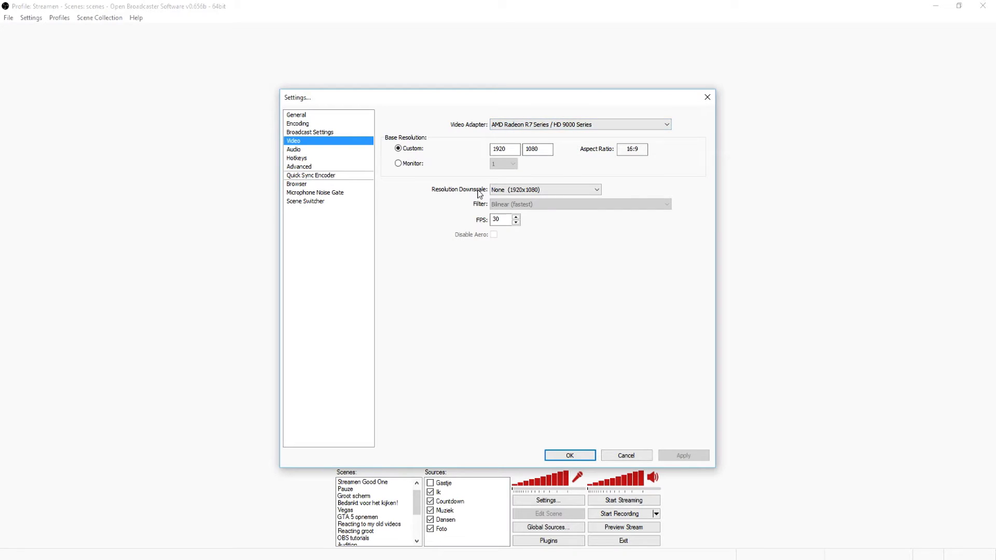
Set the custom base resolution to 1280x720, keeping no downscale and 30 FPS.
{"action": "left_click", "coordinate": [518, 149]}
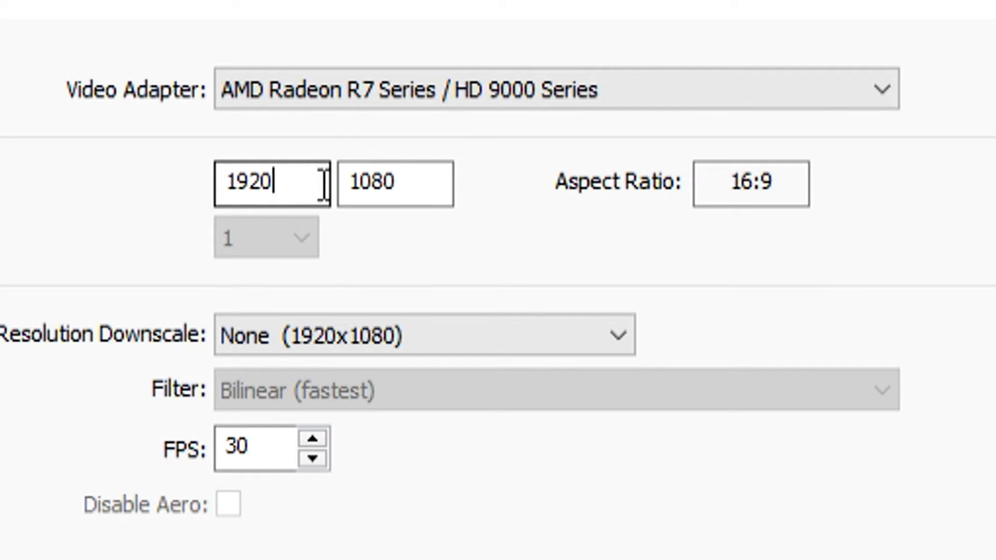
{"action": "left_click_drag", "start_coordinate": [518, 150], "coordinate": [493, 149]}
{"action": "type", "text": "1280"}
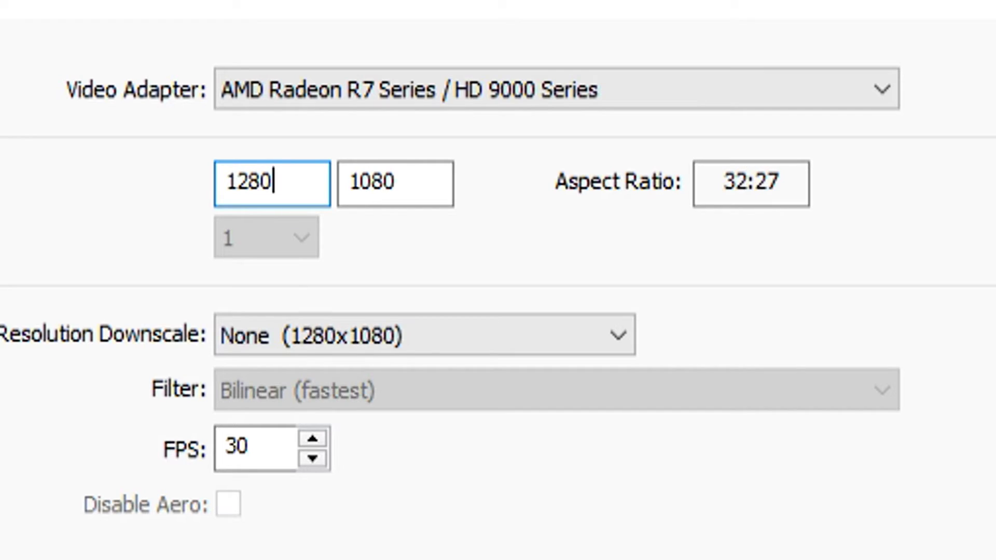
{"action": "key", "text": "Tab"}
{"action": "type", "text": "720"}
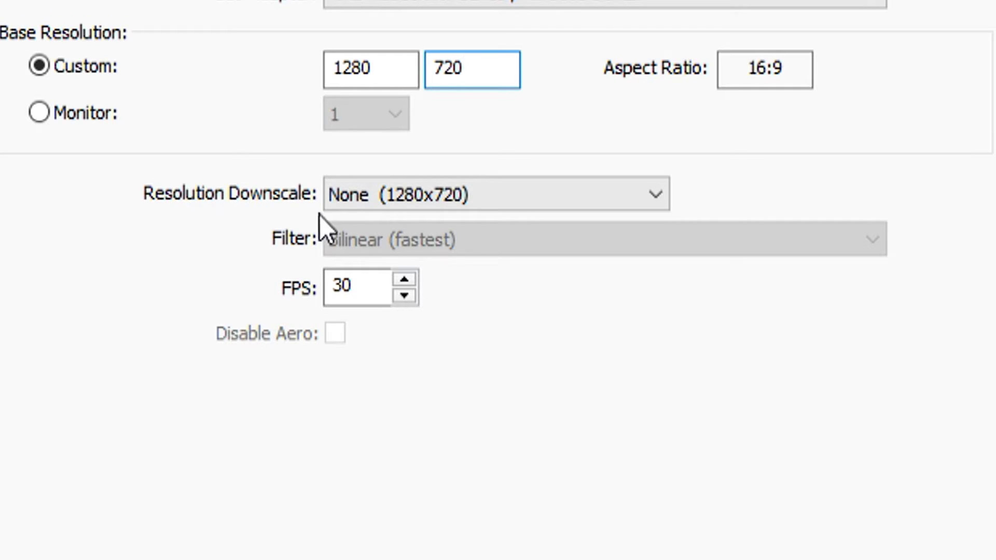
{"action": "left_click", "coordinate": [462, 198]}
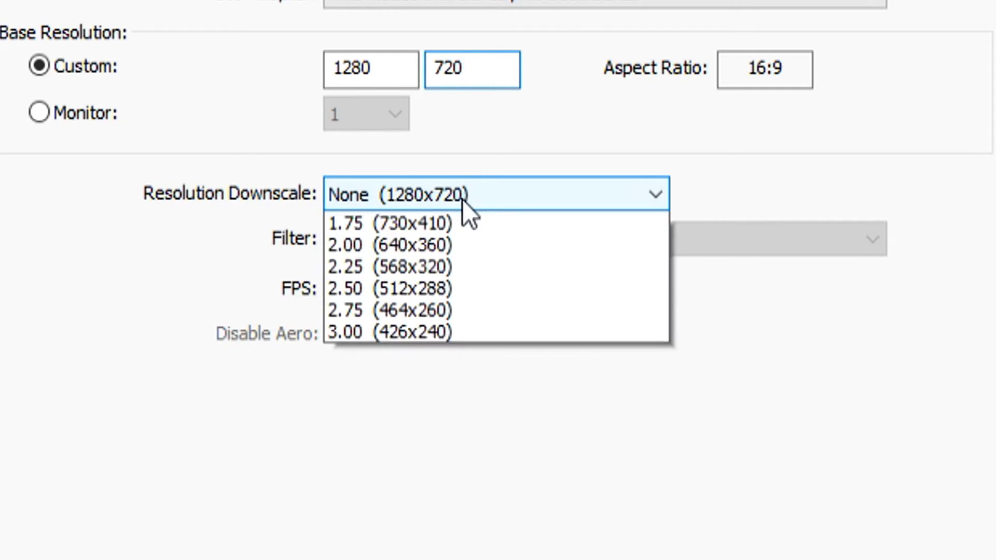
{"action": "left_click", "coordinate": [484, 198]}
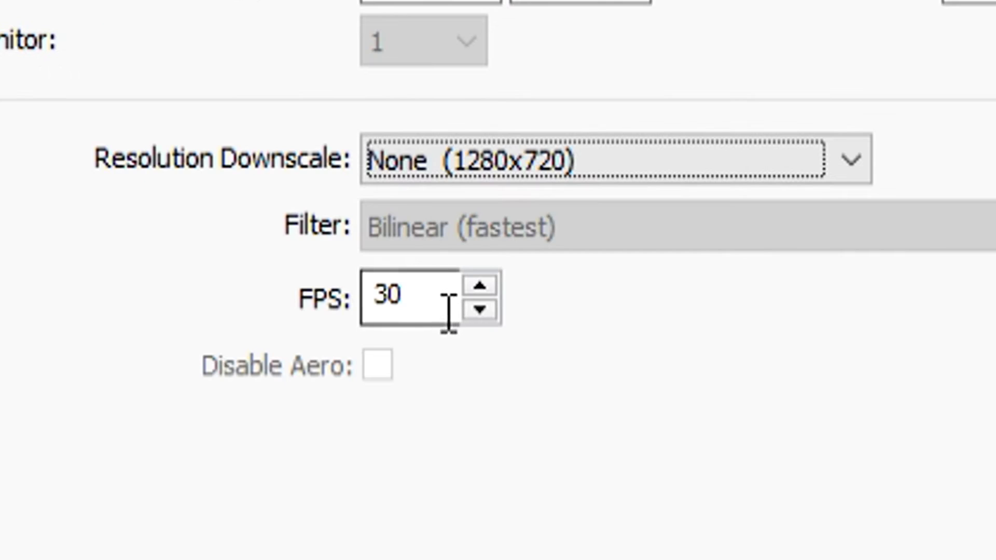
{"action": "left_click", "coordinate": [370, 277]}
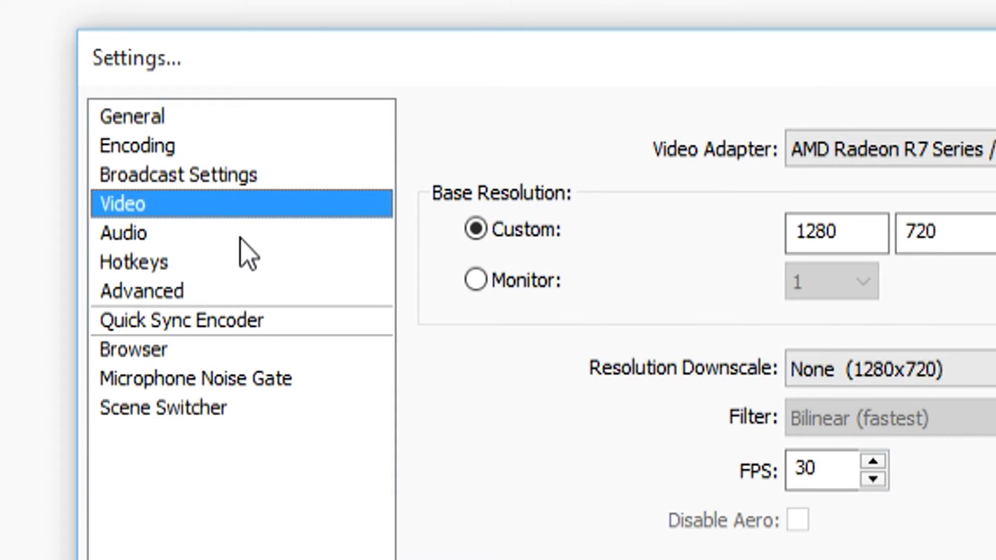
Use the Realtek Luidsprekers for desktop audio and keep the Samson C01U Pro Mic as microphone.
{"action": "left_click", "coordinate": [241, 238]}
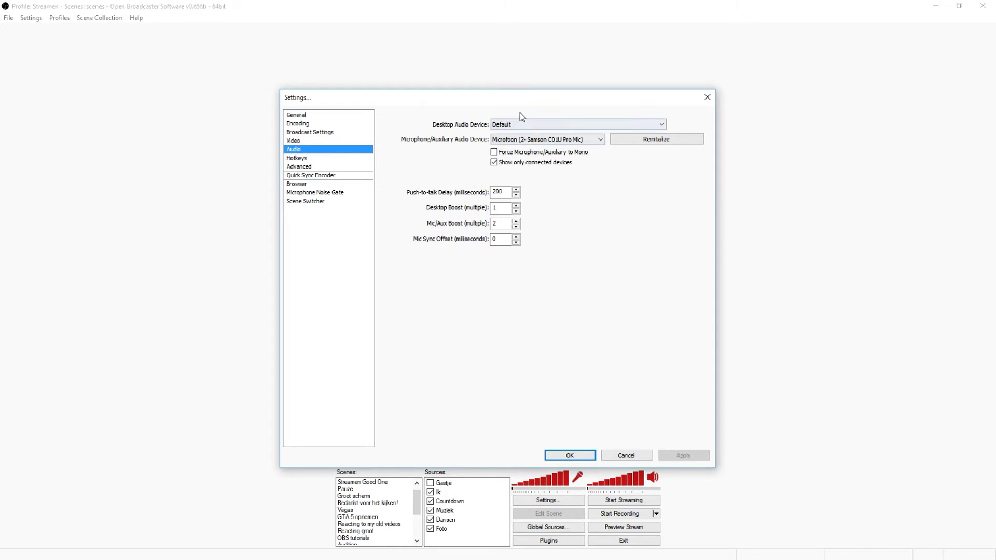
{"action": "left_click", "coordinate": [523, 123]}
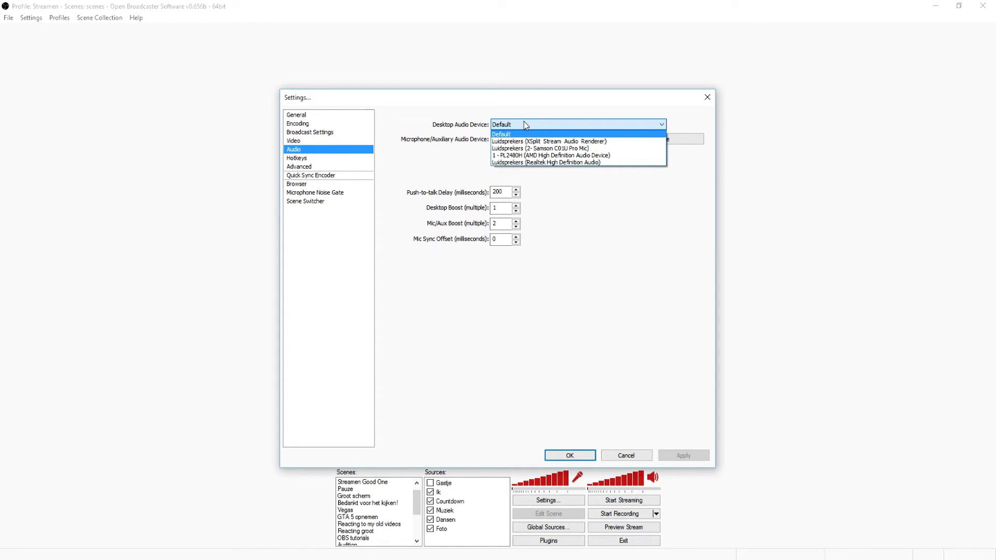
{"action": "left_click", "coordinate": [537, 161]}
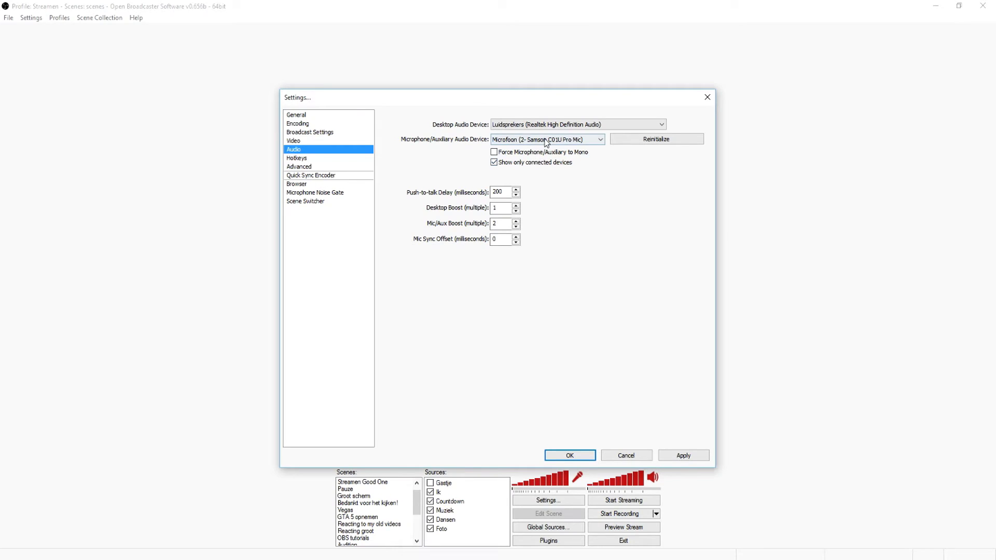
{"action": "left_click", "coordinate": [442, 204]}
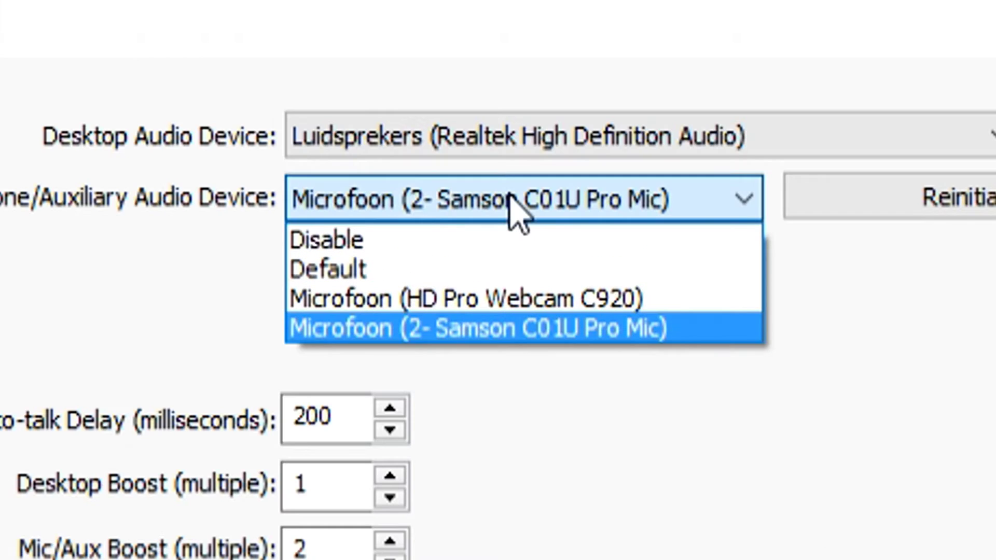
{"action": "left_click", "coordinate": [644, 324]}
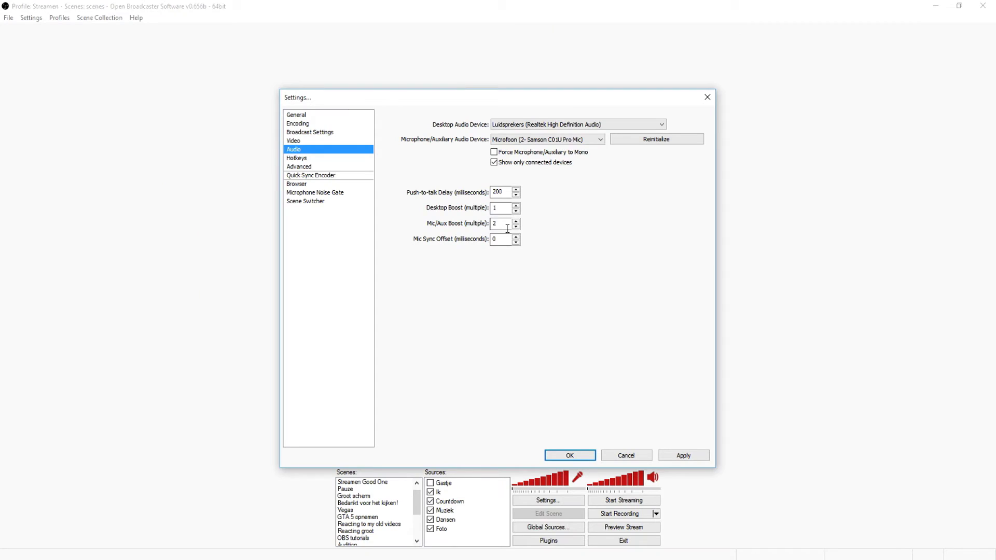
Go to the Advanced page of the OBS settings.
{"action": "left_click", "coordinate": [330, 167]}
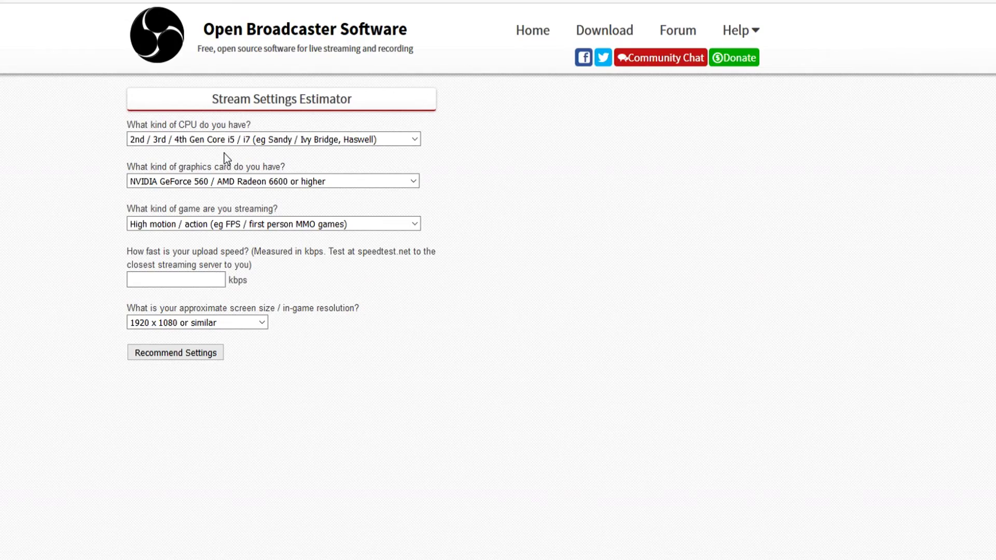
Open the CPU type dropdown in the Stream Settings Estimator.
{"action": "left_click", "coordinate": [233, 145]}
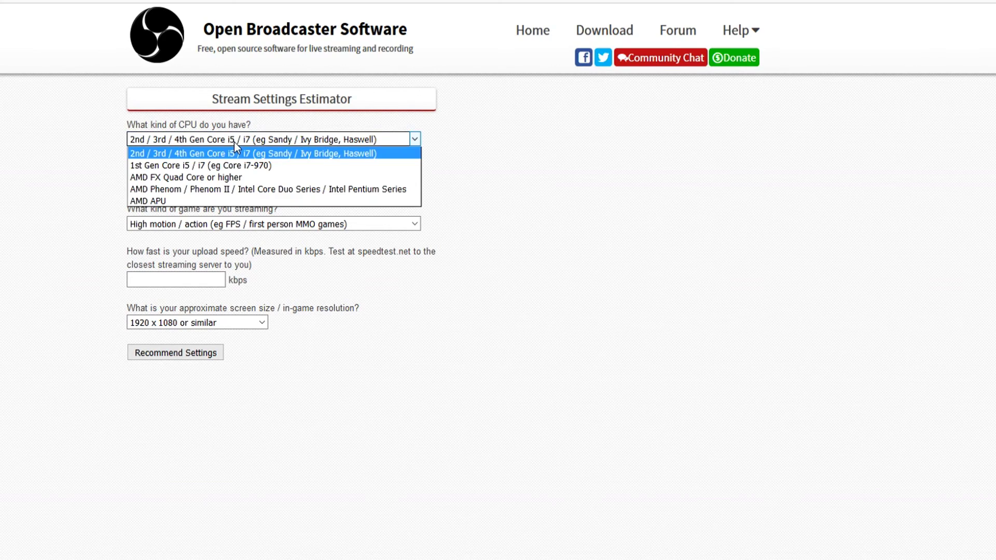